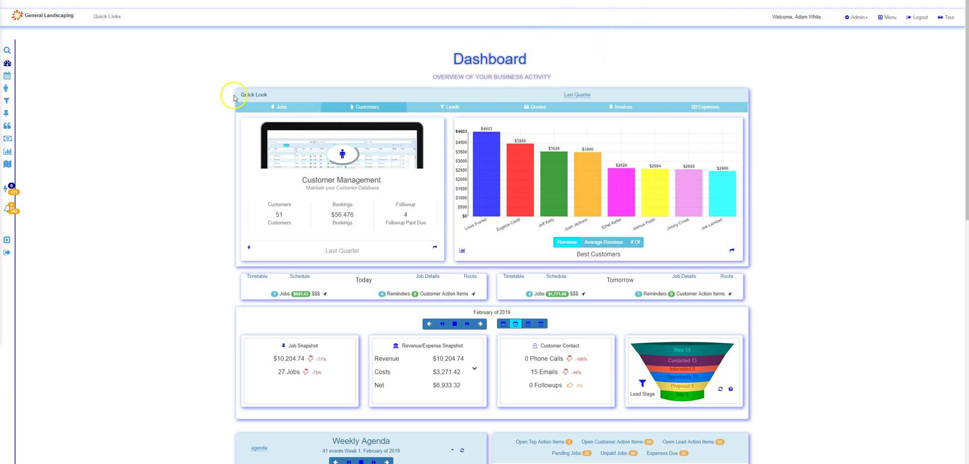
# Switch the dashboard's Weekly Agenda to the jobs timeline and look through the week's jobs
pyautogui.scroll(-6, 234, 98)
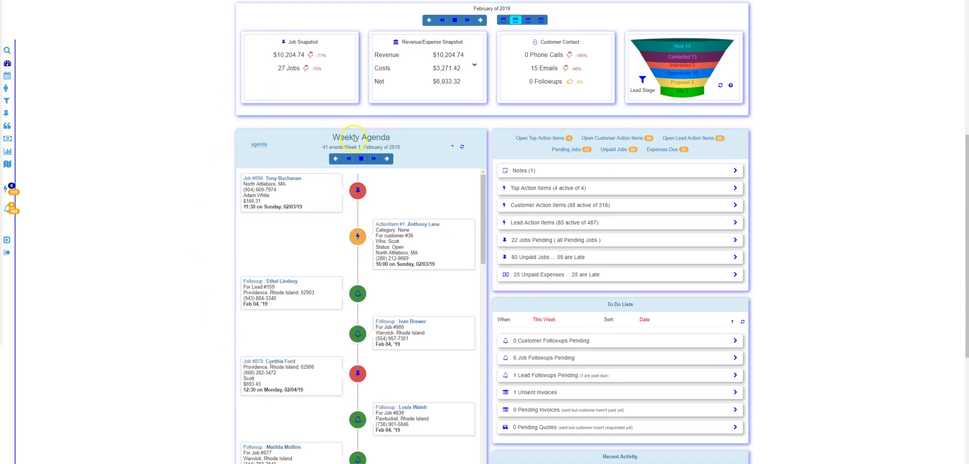
pyautogui.scroll(-2, 212, 151)
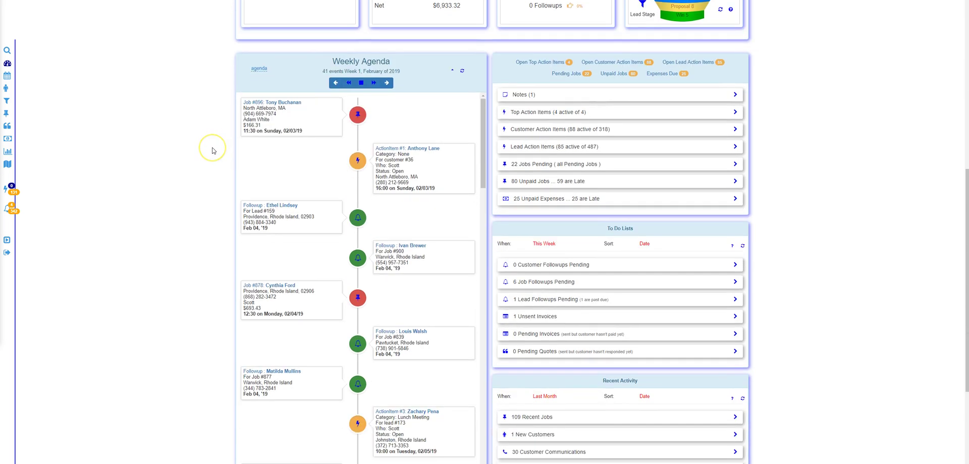
pyautogui.scroll(-1, 213, 151)
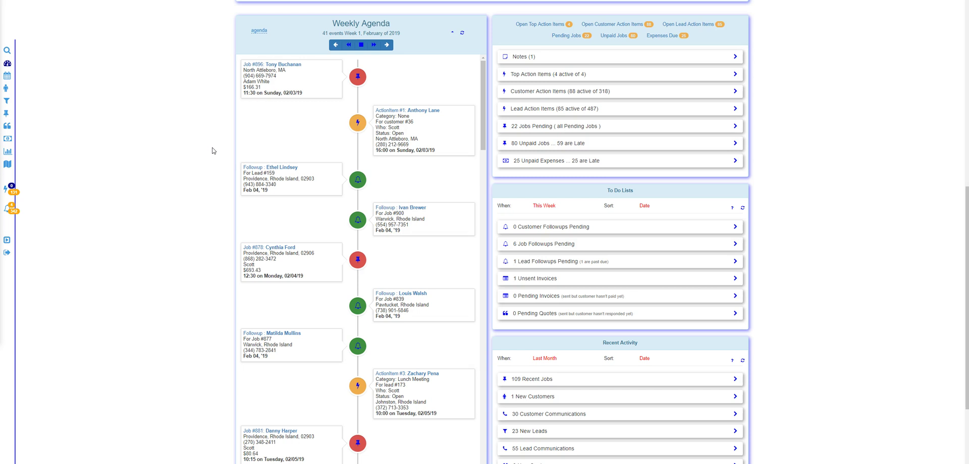
pyautogui.scroll(-1, 212, 150)
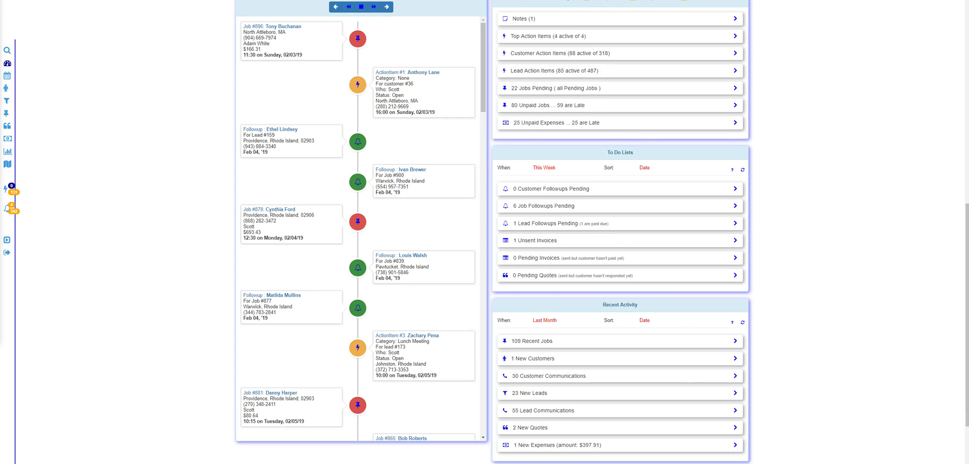
pyautogui.scroll(2, 88, 394)
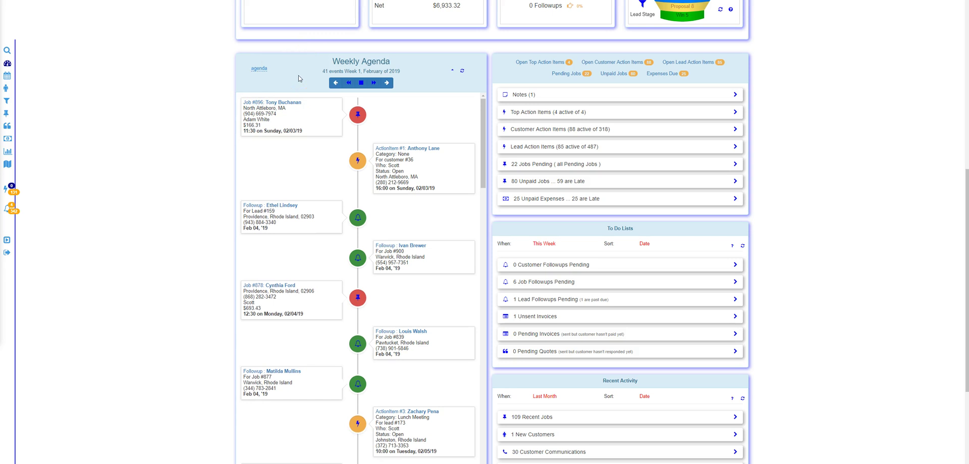
pyautogui.click(261, 69)
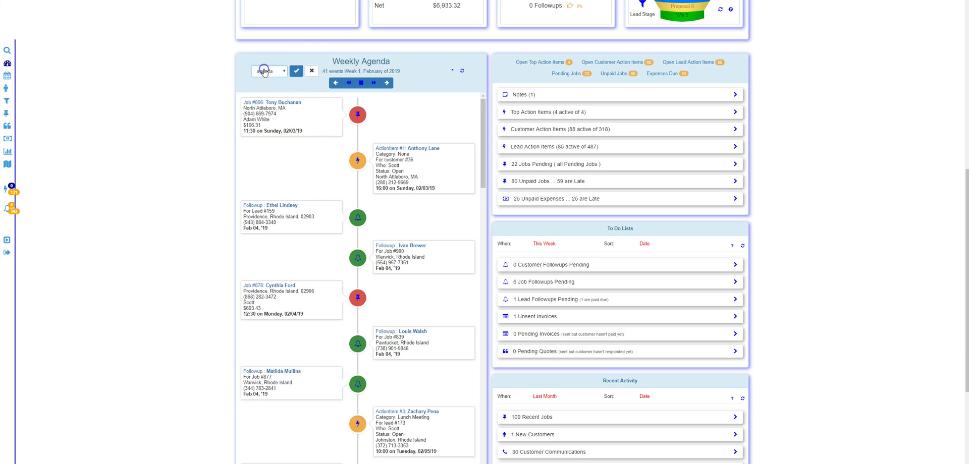
pyautogui.click(263, 70)
pyautogui.click(262, 95)
pyautogui.click(295, 73)
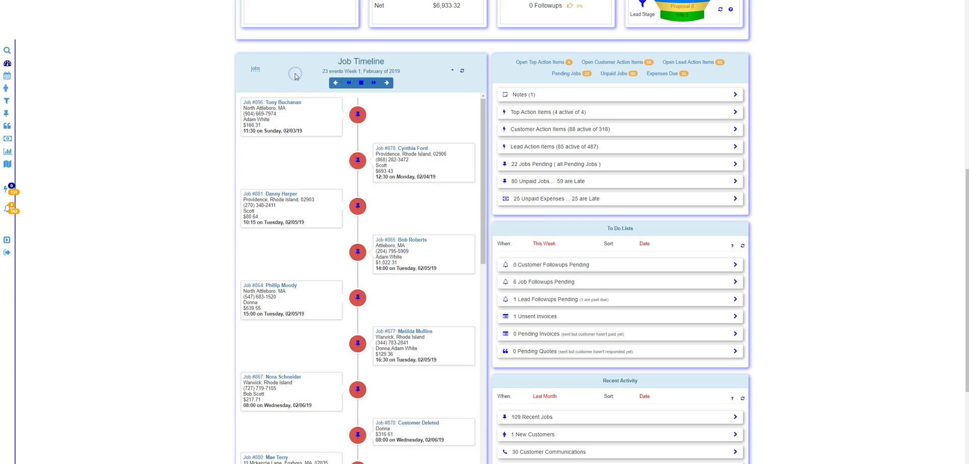
pyautogui.scroll(-1, 482, 127)
pyautogui.moveTo(481, 128); pyautogui.dragTo(484, 103)
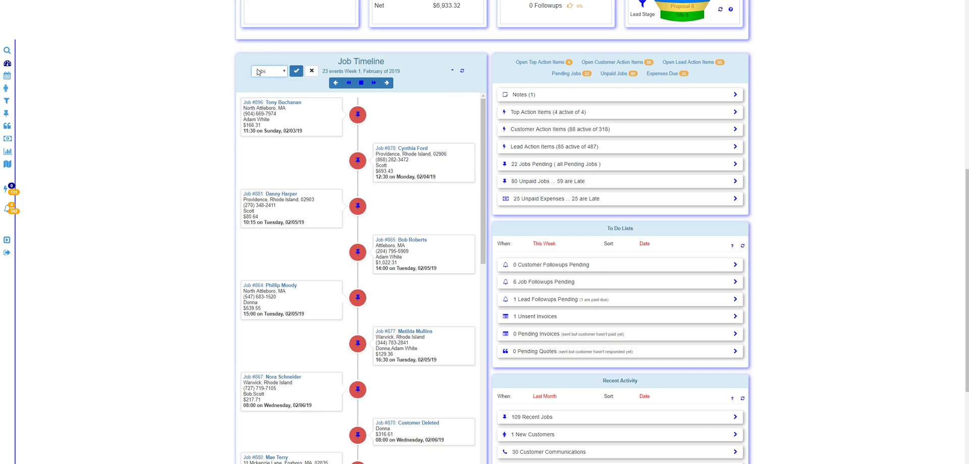
# Change the dashboard timeline from jobs to invoices and apply the selection
pyautogui.click(263, 71)
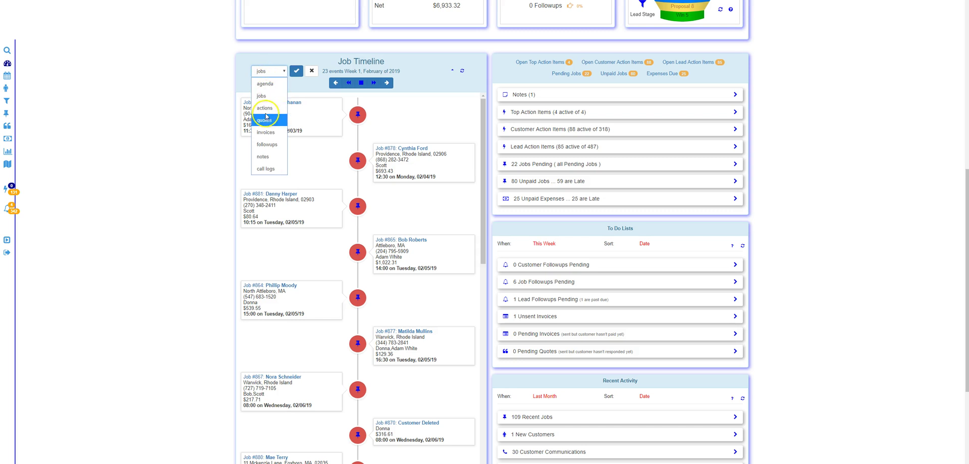
pyautogui.click(266, 135)
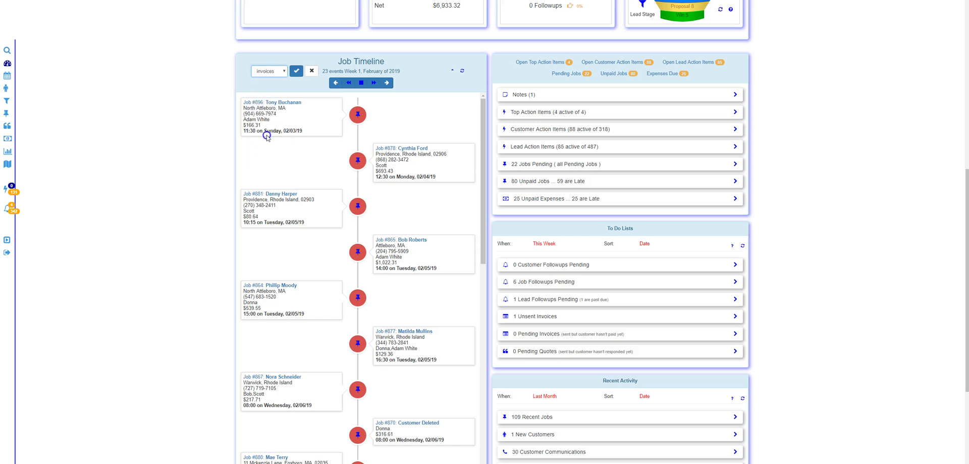
pyautogui.click(294, 74)
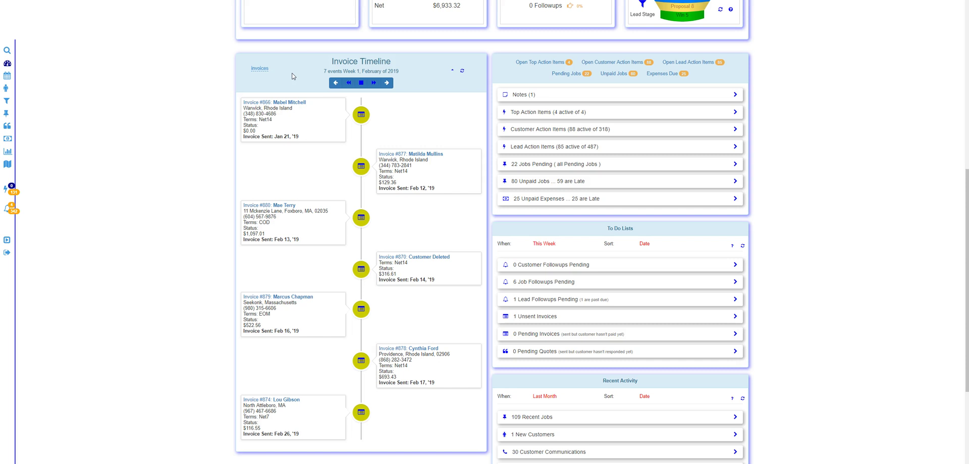
# View the job timeline from the Jobs page and close it
pyautogui.click(7, 117)
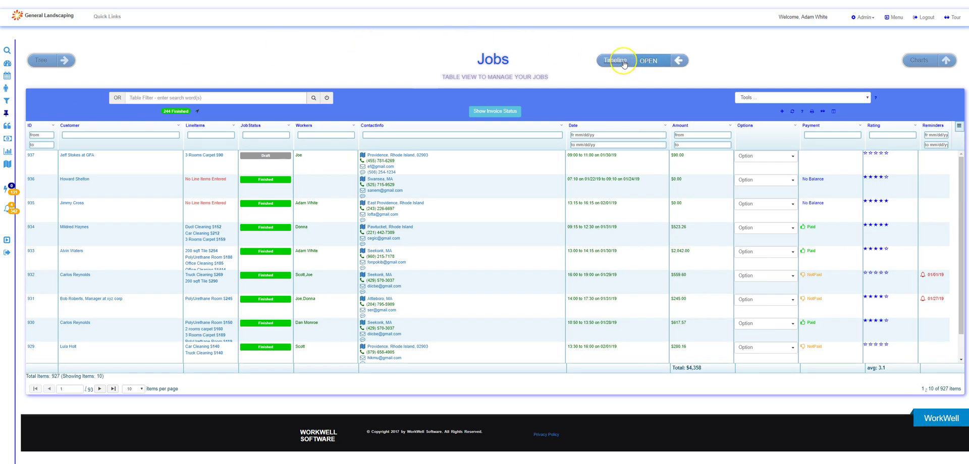
pyautogui.click(625, 63)
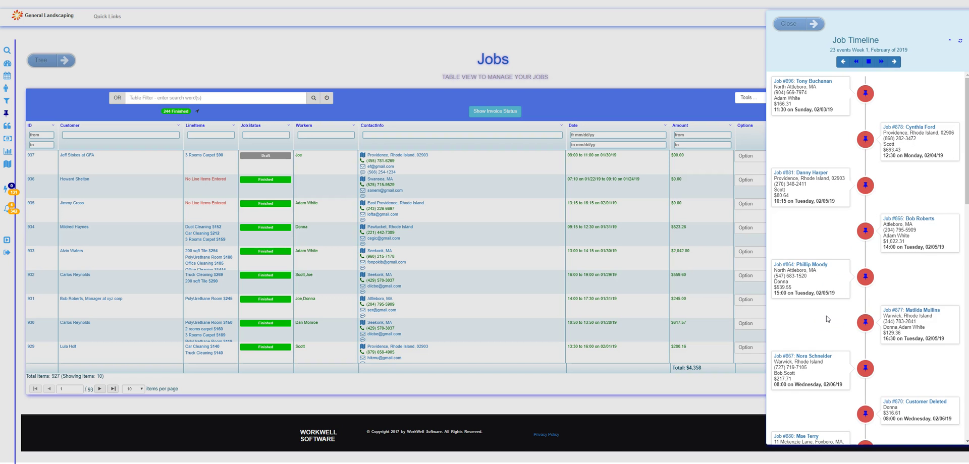
pyautogui.click(792, 24)
# Open the timeline of the first customer in the Customers table and look through its events
pyautogui.click(7, 89)
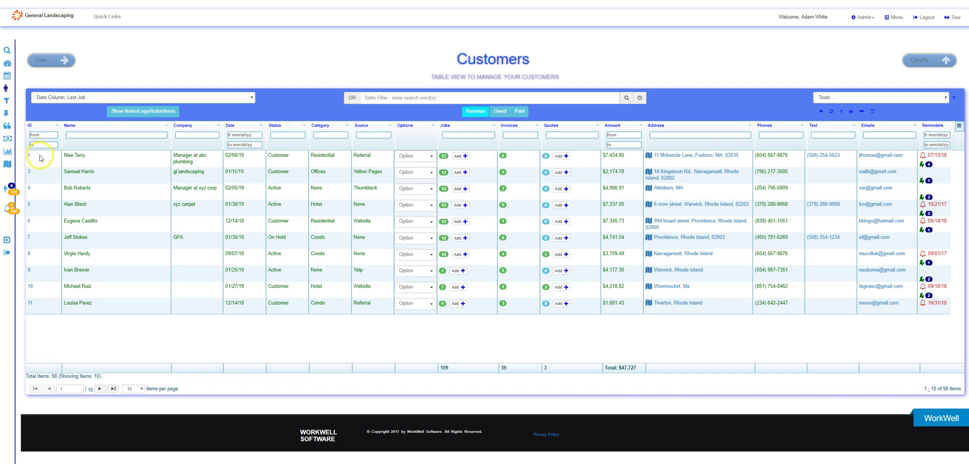
pyautogui.click(415, 159)
pyautogui.click(417, 188)
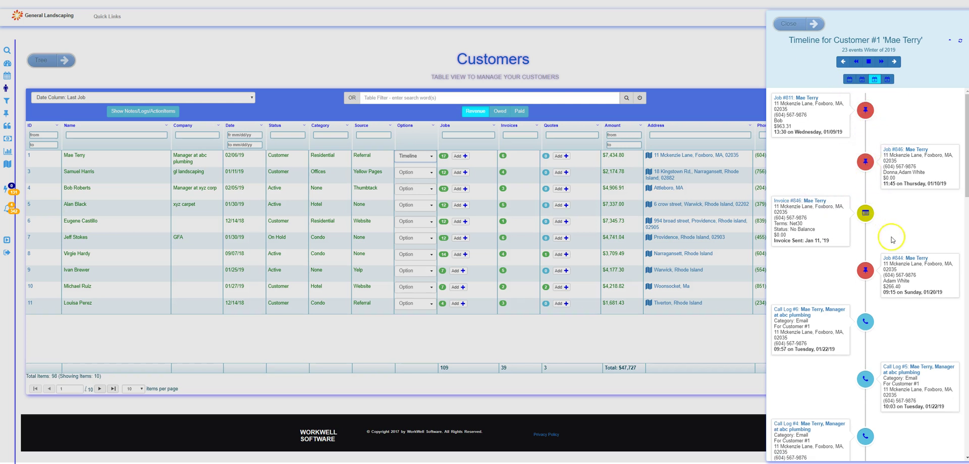
pyautogui.scroll(-8, 959, 166)
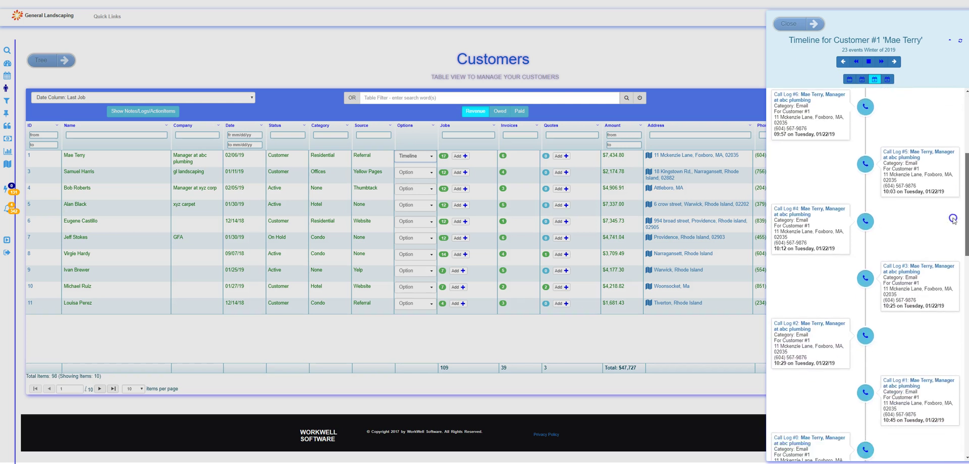
pyautogui.scroll(-4, 936, 274)
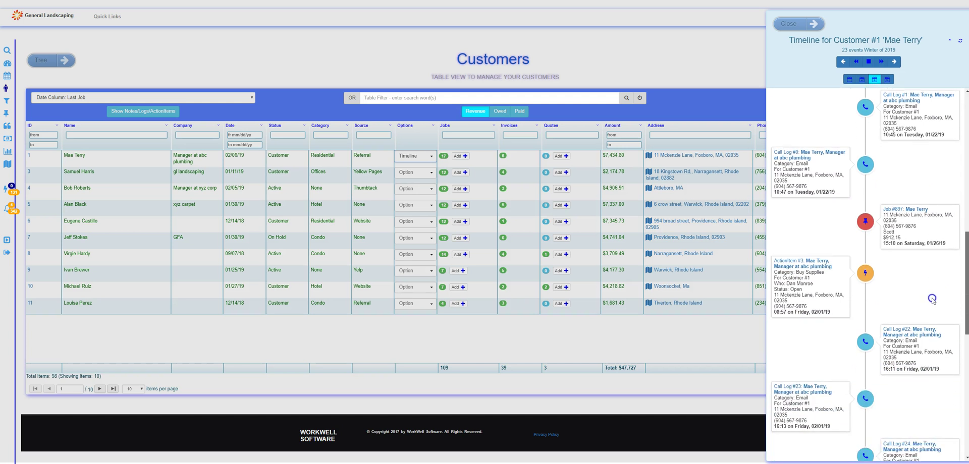
pyautogui.scroll(-5, 926, 329)
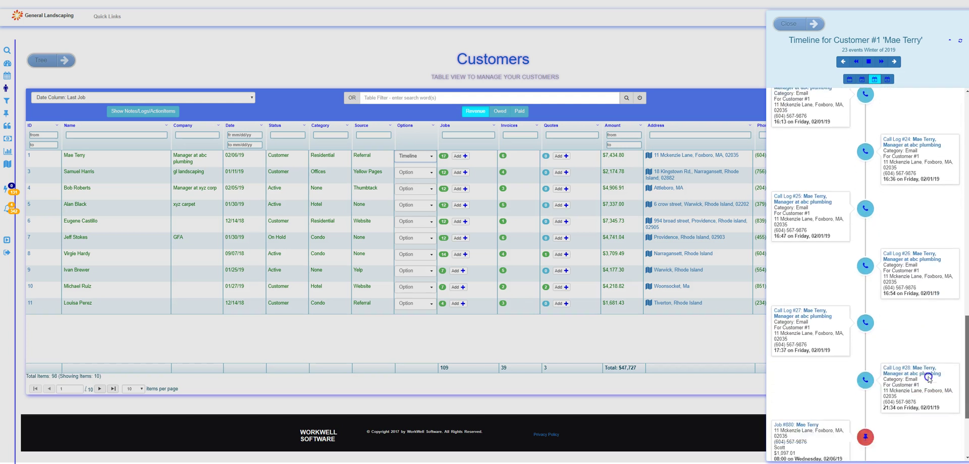
pyautogui.scroll(17, 927, 399)
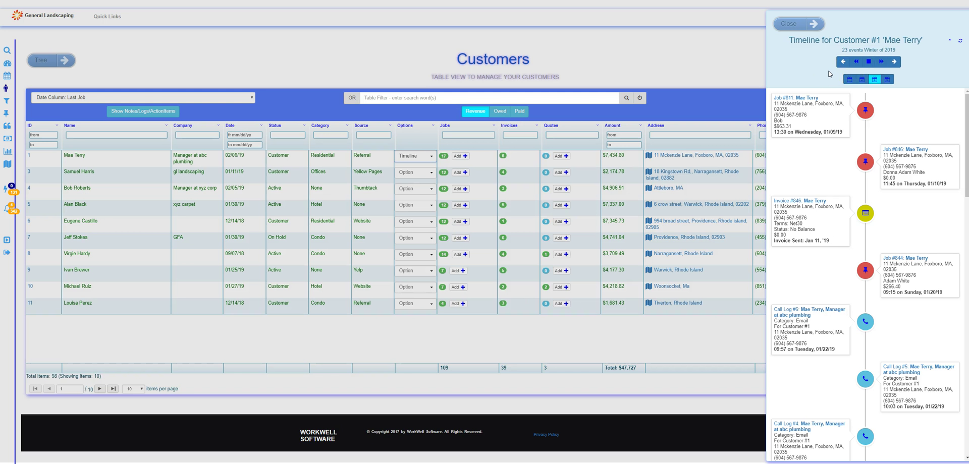
# Compare the customer's timeline across the available time spans, including month and year, finishing on the quarter view
pyautogui.click(850, 79)
pyautogui.click(862, 79)
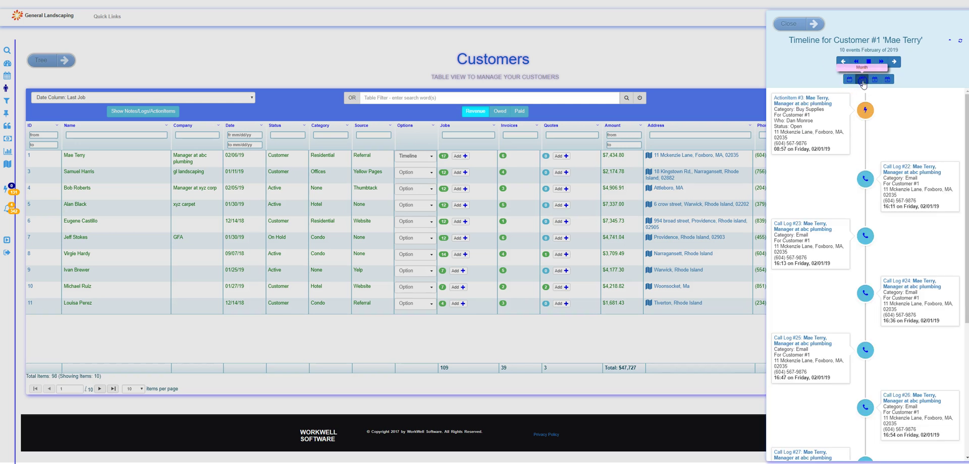
pyautogui.click(874, 80)
pyautogui.click(888, 80)
pyautogui.click(874, 80)
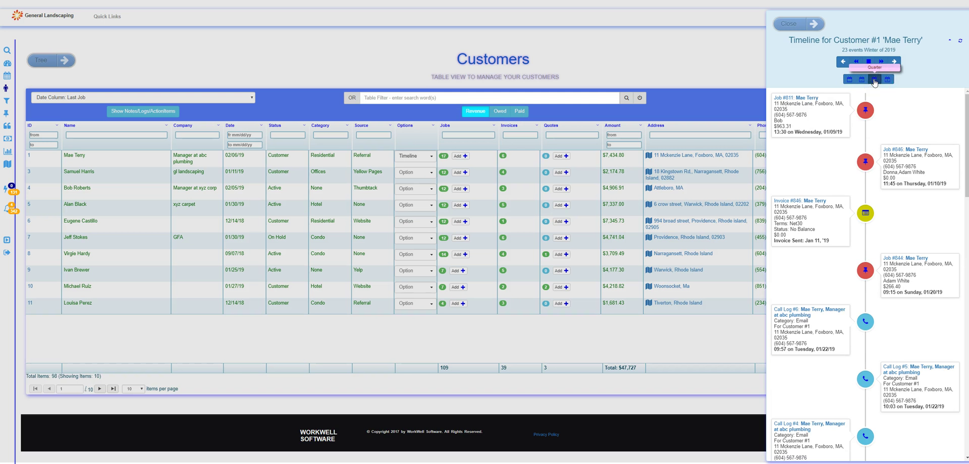
pyautogui.click(962, 112)
pyautogui.moveTo(962, 112)
pyautogui.mouseDown()
pyautogui.moveTo(933, 252)
pyautogui.moveTo(908, 151)
pyautogui.moveTo(936, 71)
pyautogui.mouseUp()
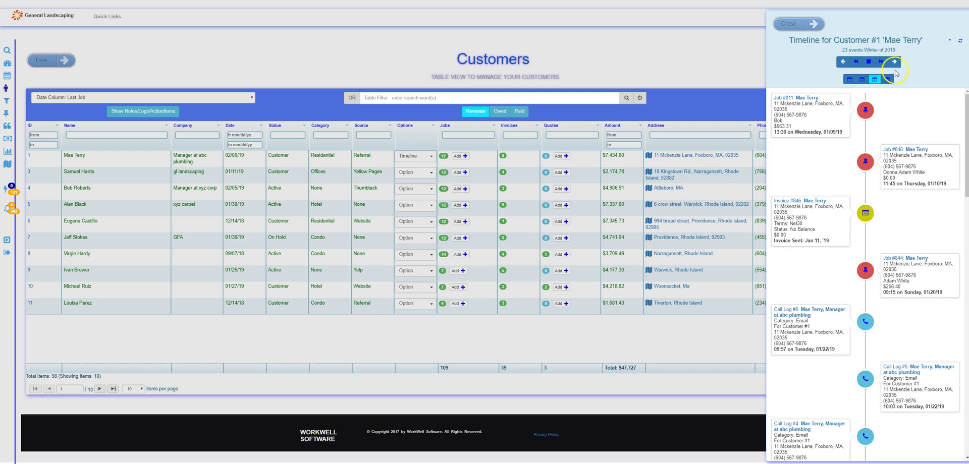
pyautogui.click(860, 80)
pyautogui.click(872, 79)
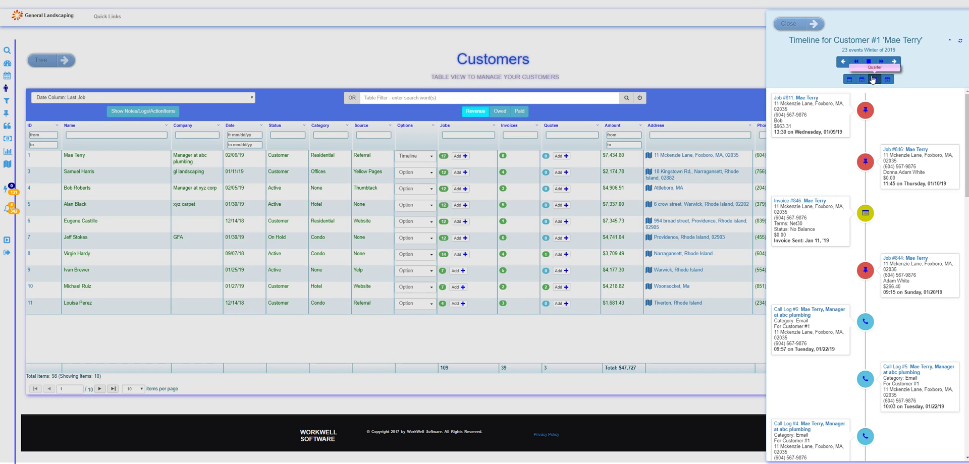
# Browse the customer's timeline back by quarter and by month, and return it to the current month
pyautogui.click(841, 62)
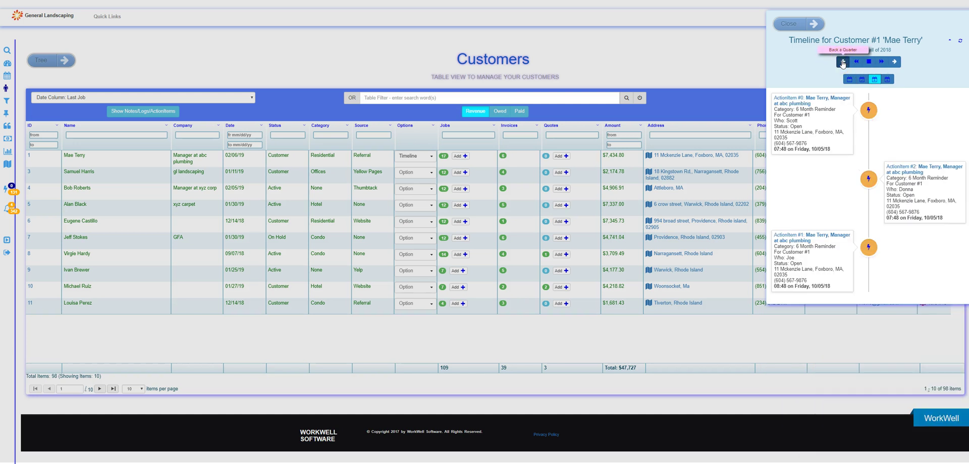
pyautogui.click(862, 79)
pyautogui.click(846, 63)
pyautogui.click(847, 63)
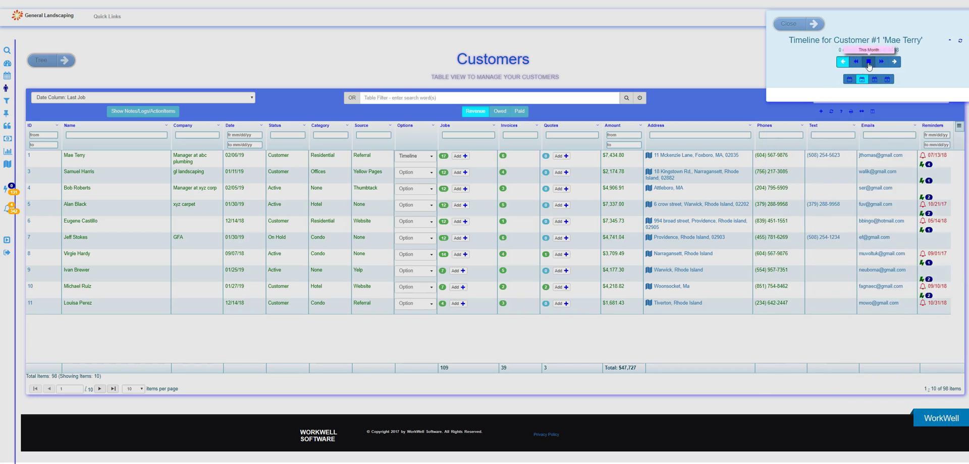
pyautogui.click(869, 64)
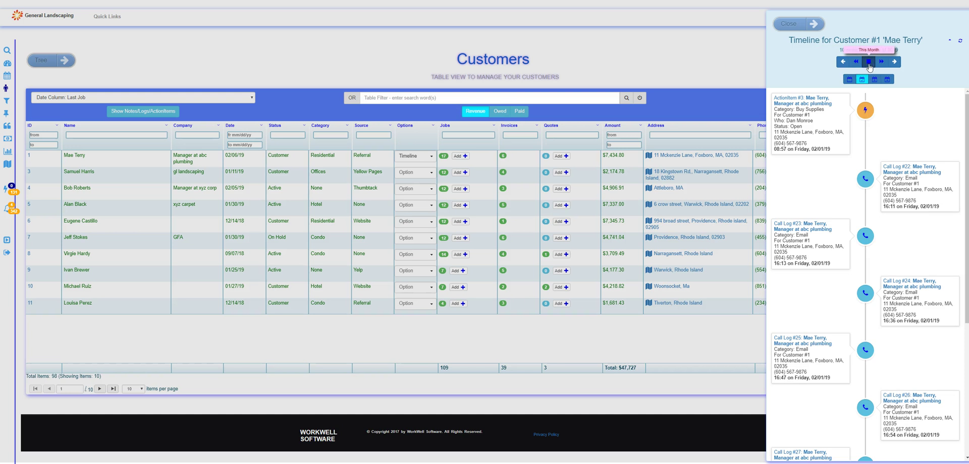
# Show the current quarter in the customer's timeline and close the timeline
pyautogui.click(874, 79)
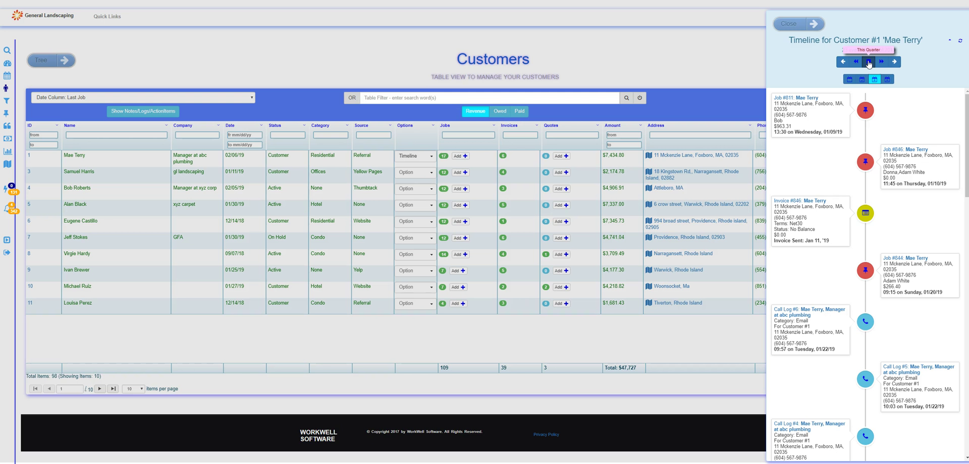
pyautogui.click(833, 156)
pyautogui.click(789, 24)
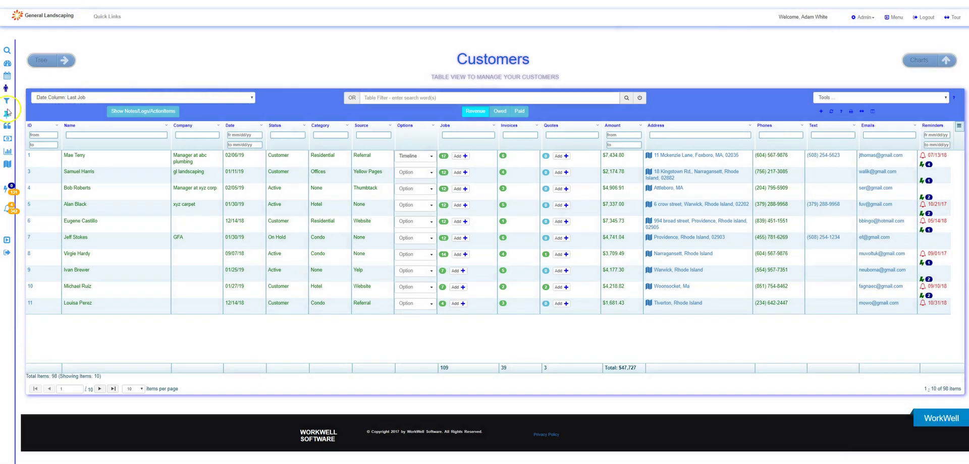
# View the timeline of the first lead in the Leads table and close it
pyautogui.click(5, 103)
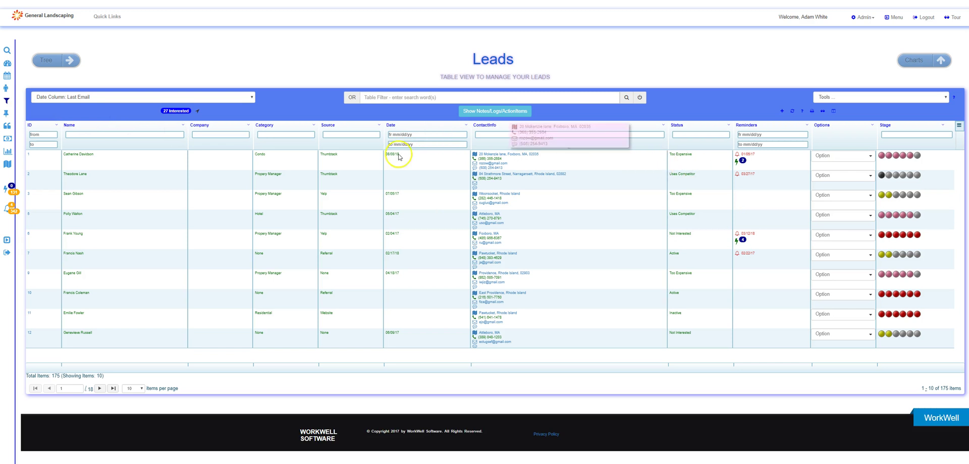
pyautogui.click(842, 155)
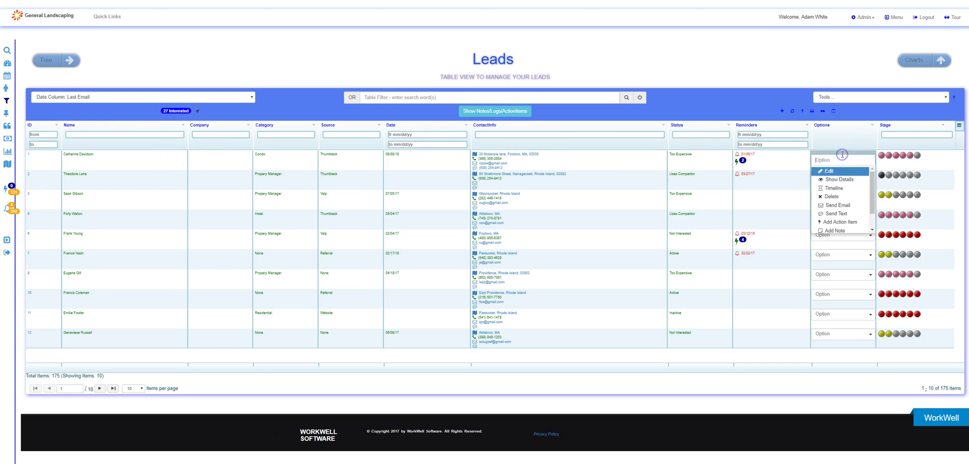
pyautogui.click(837, 189)
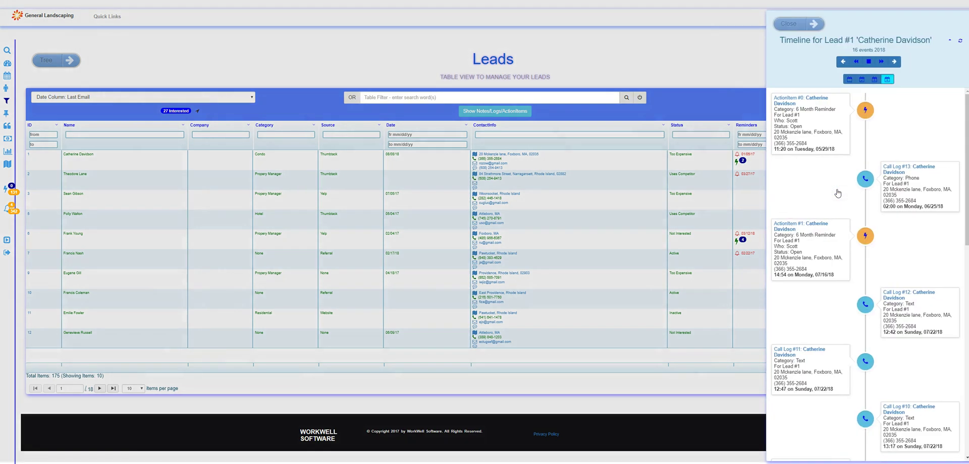
pyautogui.click(789, 24)
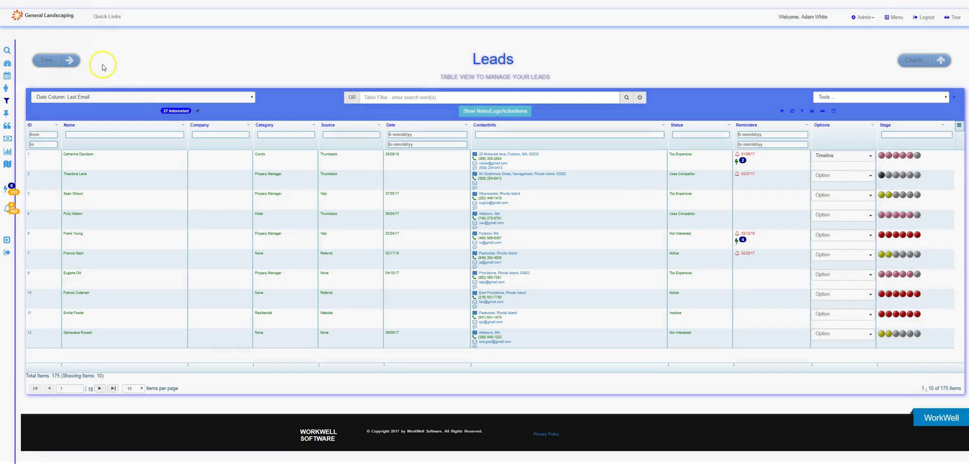
# Return to the dashboard and bring its Invoice Timeline into view
pyautogui.click(7, 65)
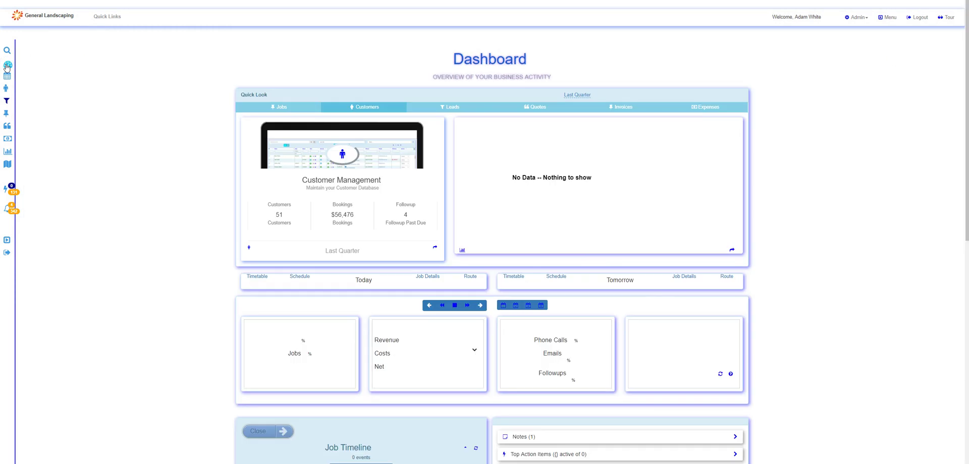
pyautogui.scroll(-5, 179, 189)
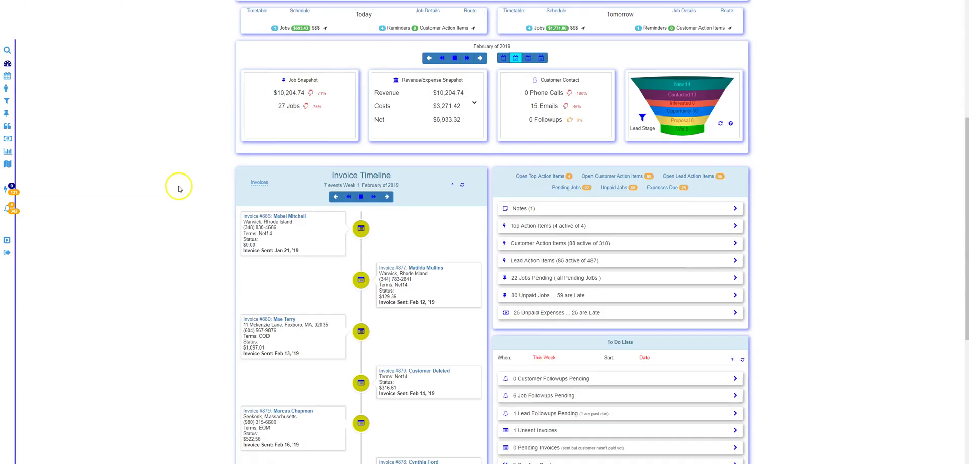
pyautogui.scroll(-2, 178, 189)
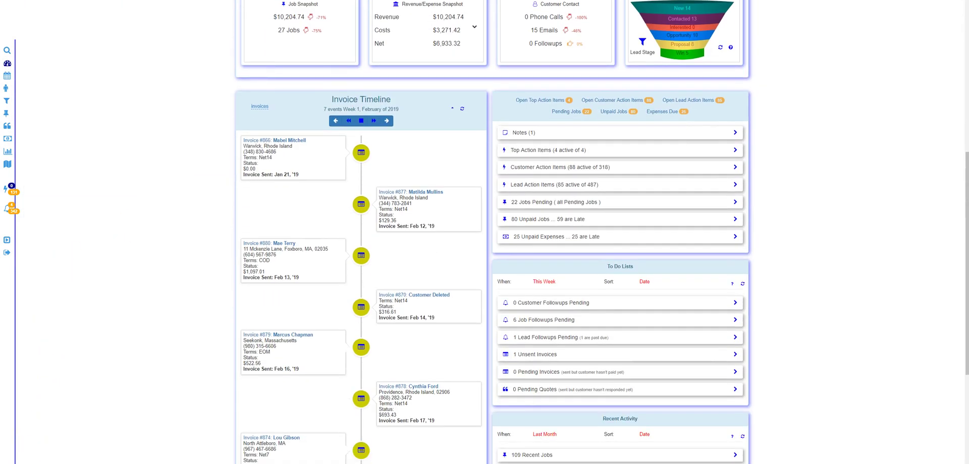
# Switch the dashboard timeline from invoices to the agenda
pyautogui.click(258, 108)
pyautogui.click(260, 109)
pyautogui.click(263, 123)
pyautogui.click(298, 111)
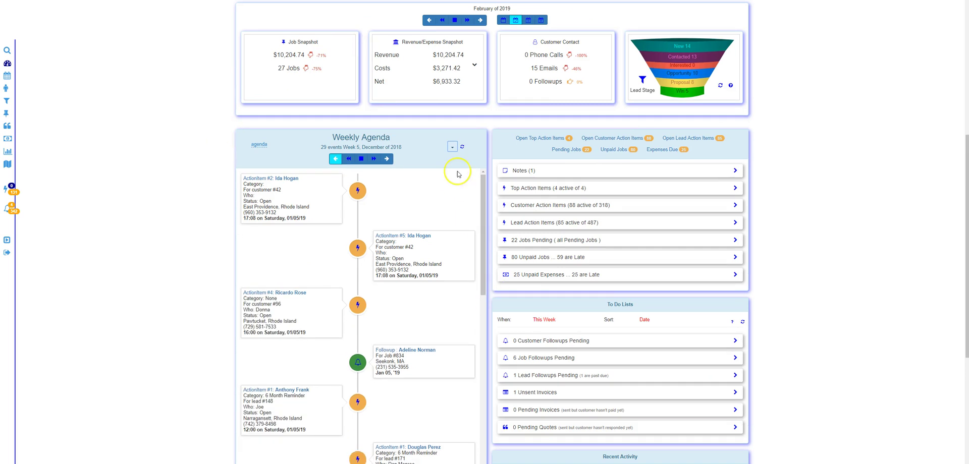
# View this week, last week and next week in the Weekly Agenda
pyautogui.click(362, 159)
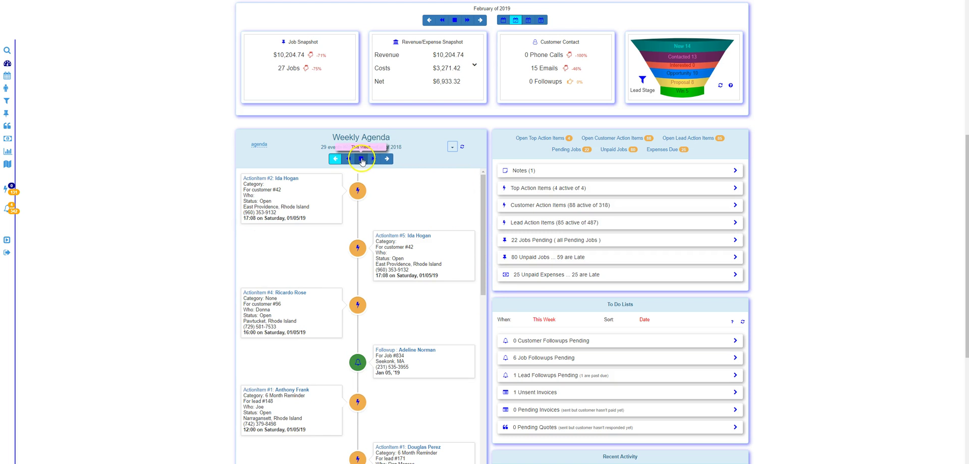
pyautogui.click(349, 159)
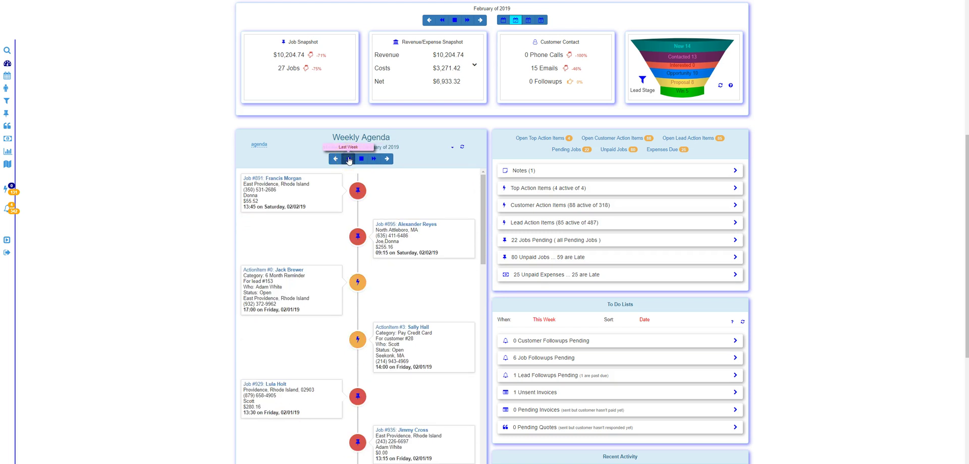
pyautogui.click(373, 160)
# Browse the Weekly Agenda back week by week to Week 5 of December 2018, and return it to the current week
pyautogui.click(335, 159)
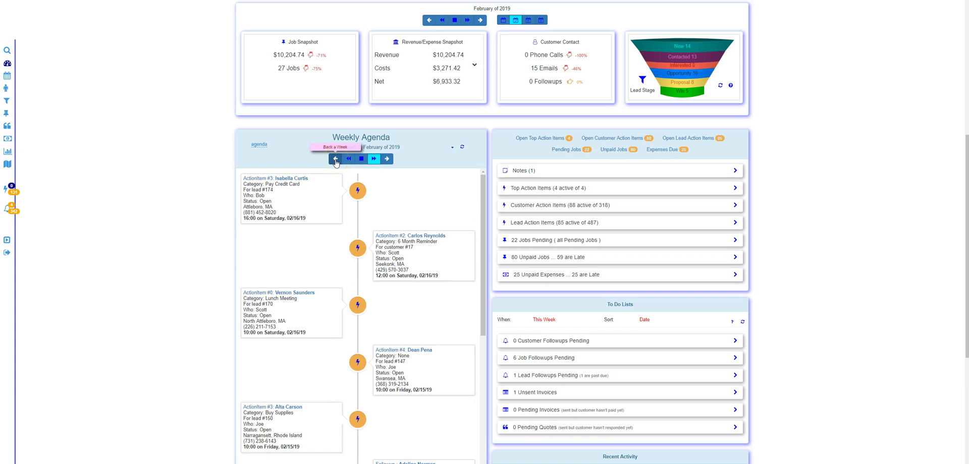
pyautogui.click(333, 161)
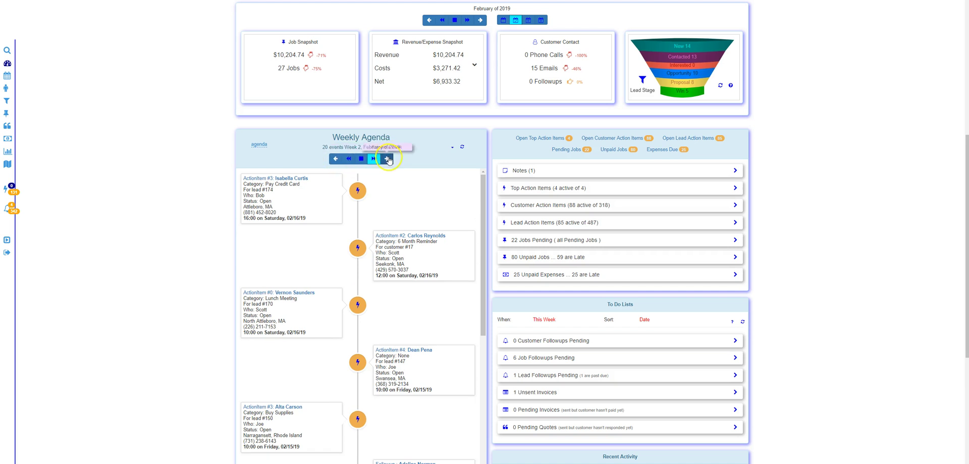
pyautogui.click(333, 162)
pyautogui.click(332, 162)
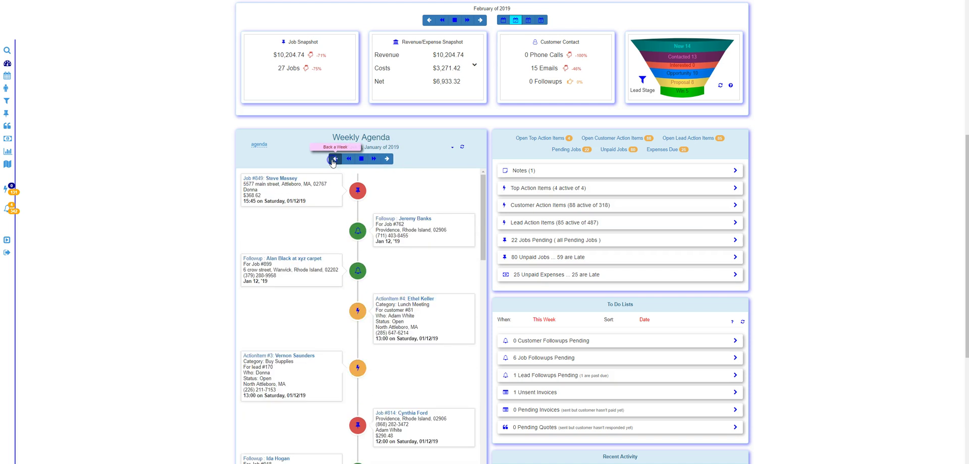
pyautogui.click(333, 162)
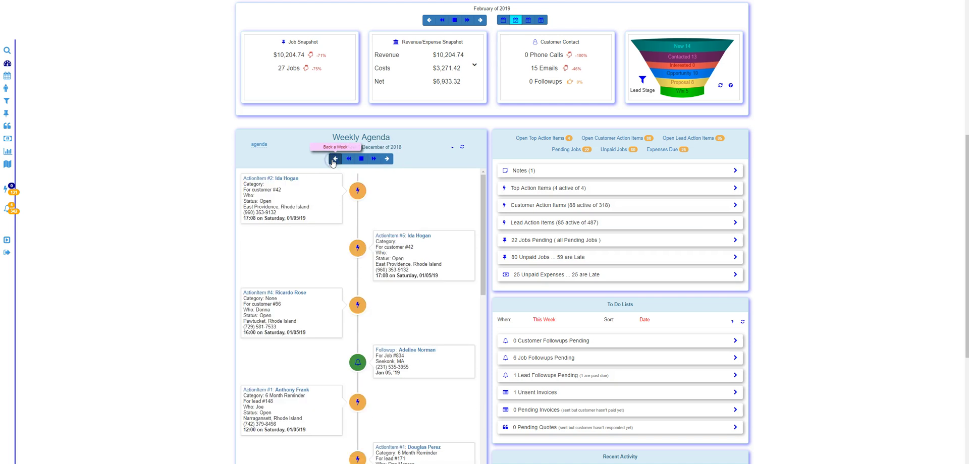
pyautogui.click(361, 160)
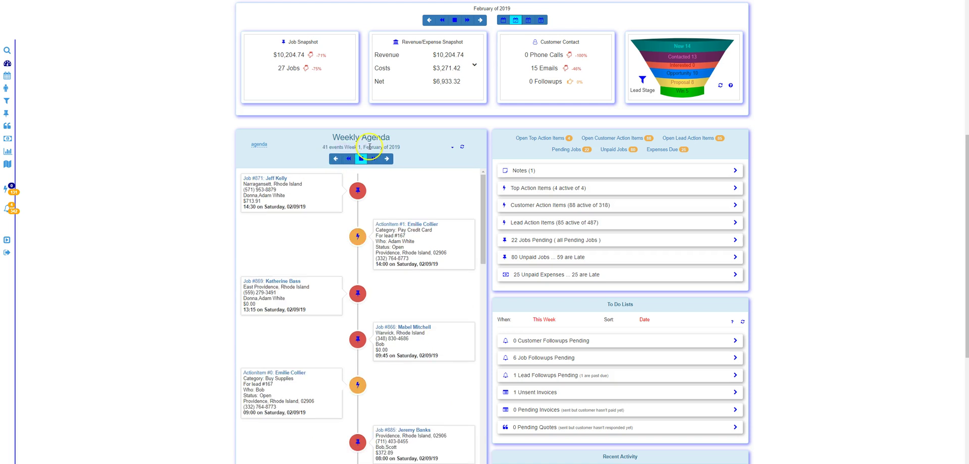
# Sort the Weekly Agenda with the earliest events first and look through the current week's events
pyautogui.moveTo(482, 186)
pyautogui.mouseDown()
pyautogui.moveTo(483, 227)
pyautogui.moveTo(483, 193)
pyautogui.moveTo(453, 333)
pyautogui.moveTo(479, 197)
pyautogui.mouseUp()
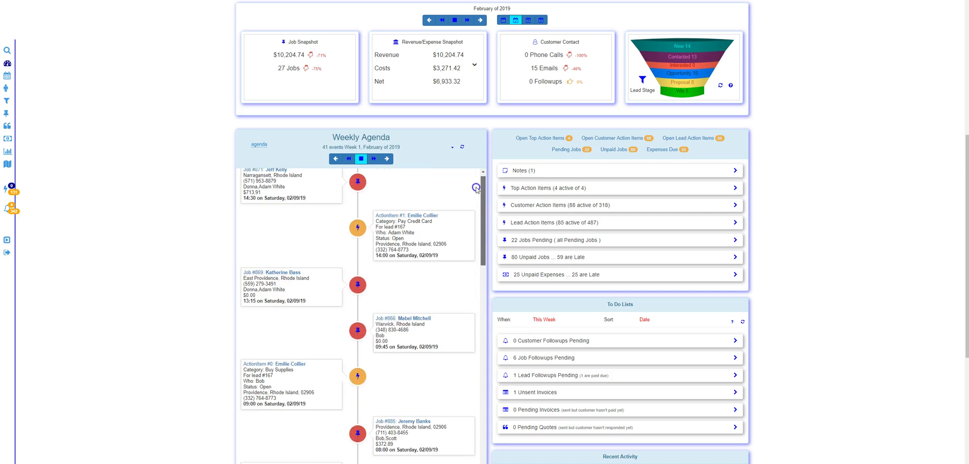
pyautogui.click(452, 148)
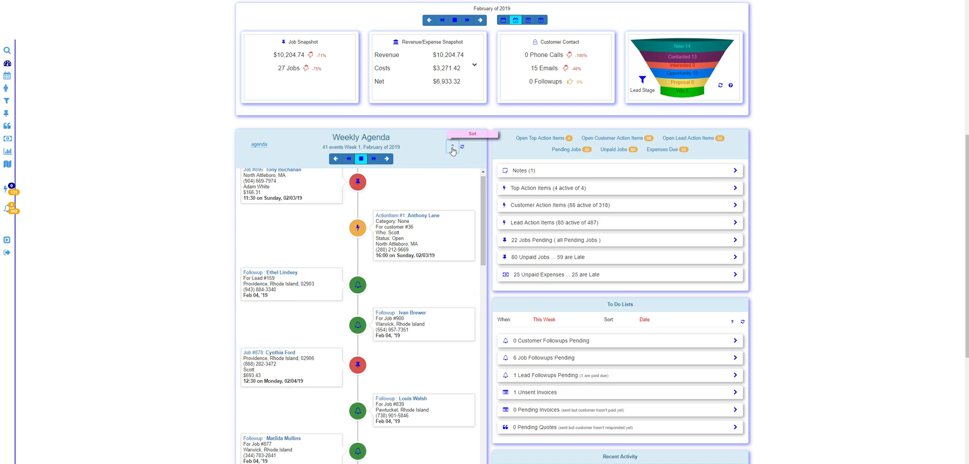
pyautogui.moveTo(483, 182); pyautogui.dragTo(483, 179)
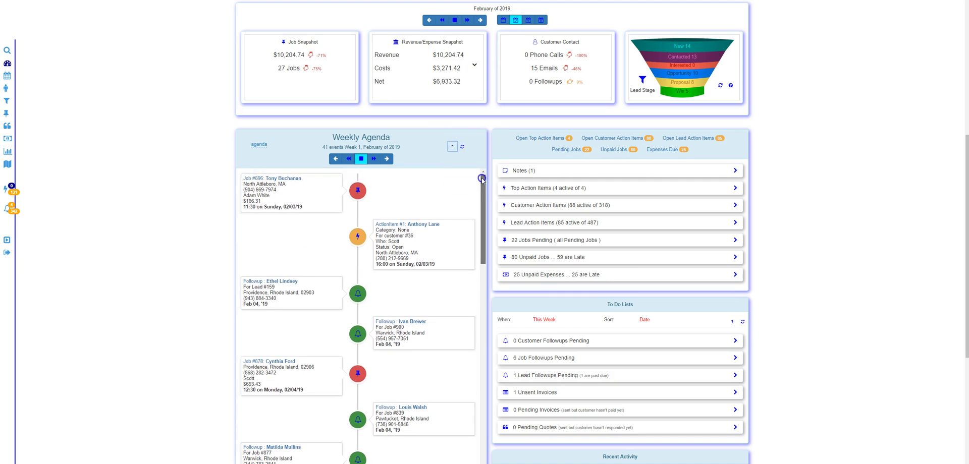
pyautogui.moveTo(483, 181)
pyautogui.mouseDown()
pyautogui.moveTo(462, 284)
pyautogui.moveTo(476, 181)
pyautogui.mouseUp()
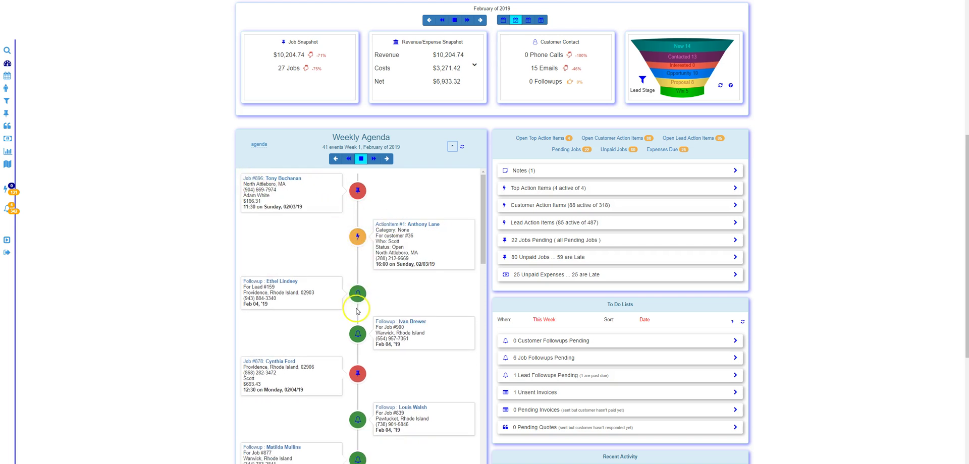
pyautogui.moveTo(485, 221); pyautogui.dragTo(458, 463)
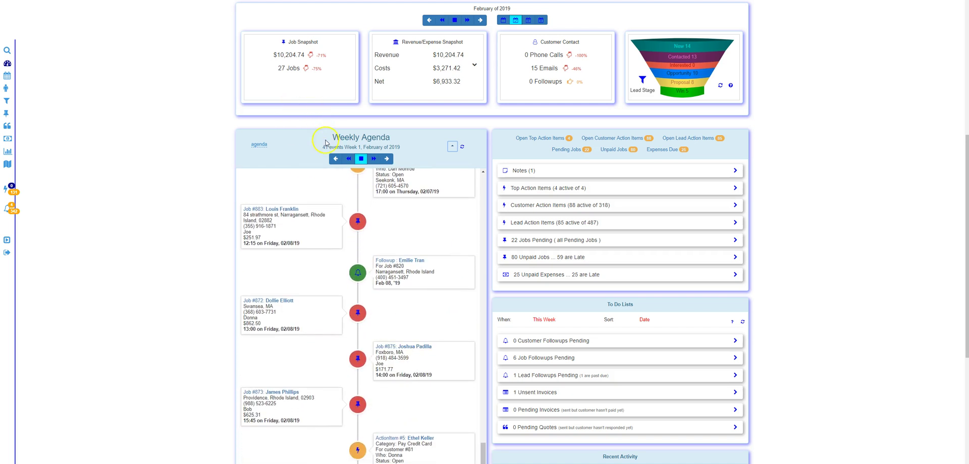
# Move the Weekly Agenda back to Week 2 of January 2019 and show the start of that week's events
pyautogui.click(336, 159)
pyautogui.click(335, 159)
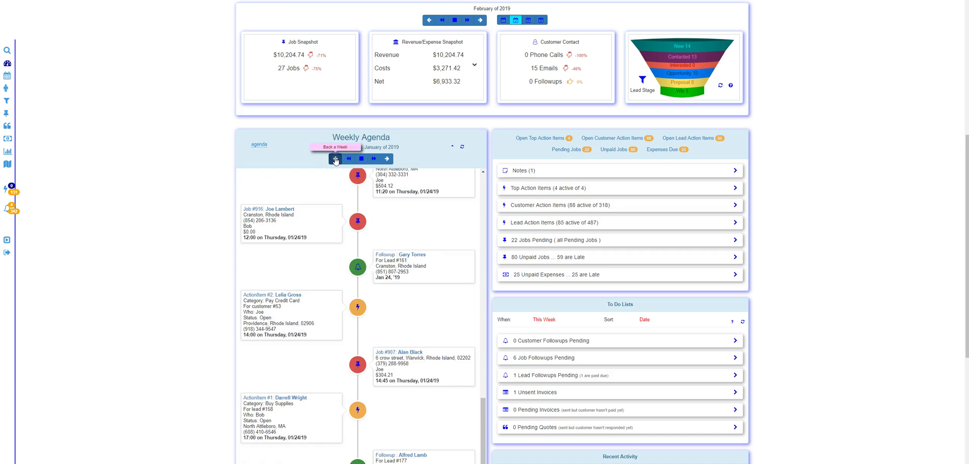
pyautogui.click(336, 159)
pyautogui.click(336, 159)
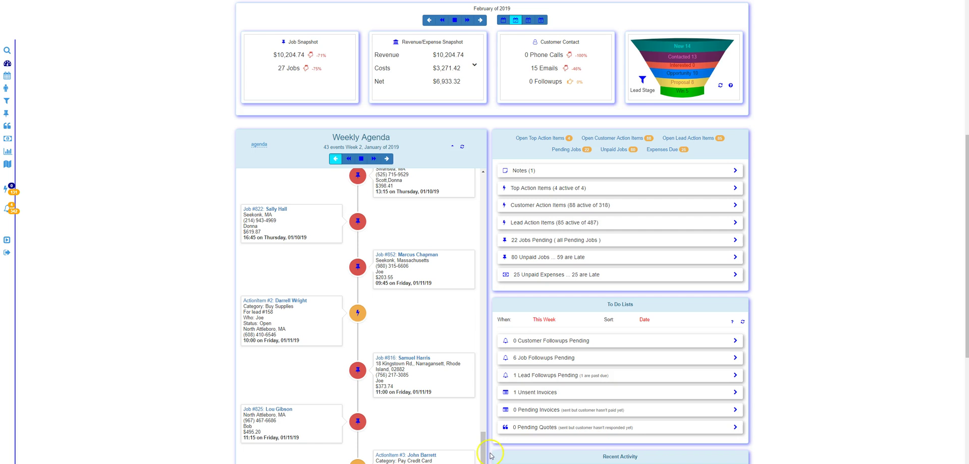
pyautogui.scroll(12, 477, 443)
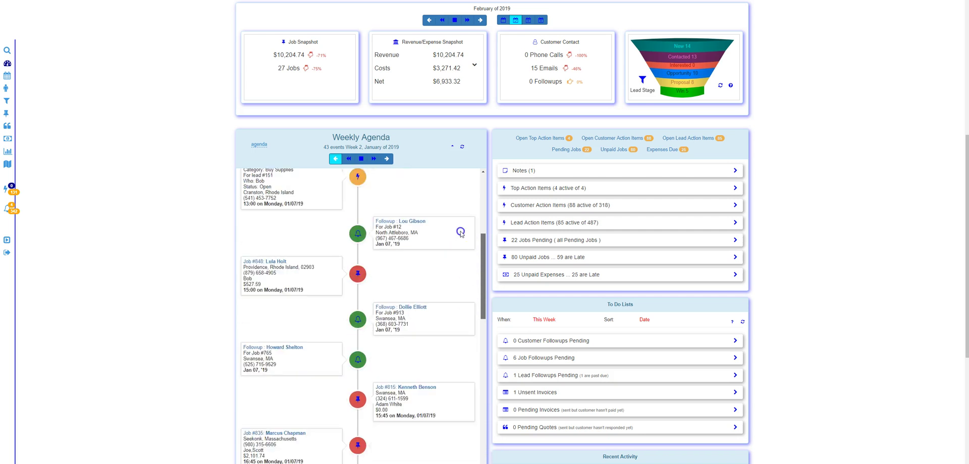
pyautogui.scroll(5, 460, 234)
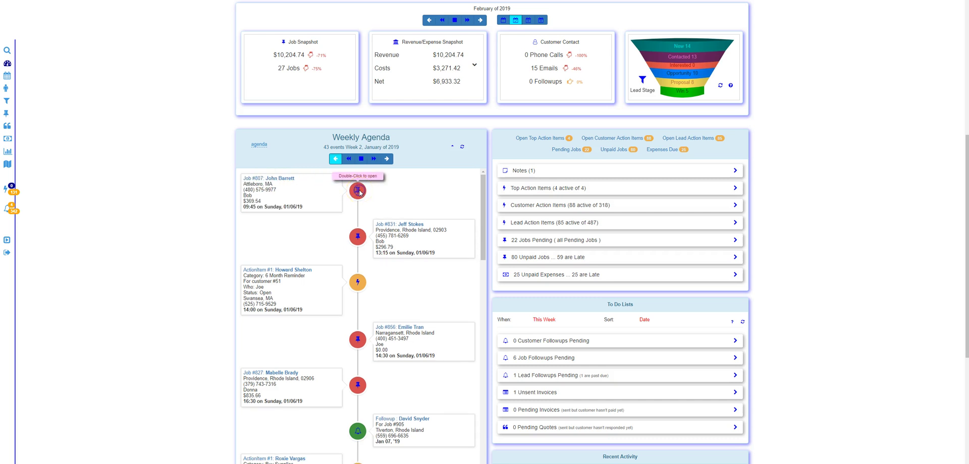
# Open the details of the first job in the agenda and close them without saving
pyautogui.doubleClick(357, 191)
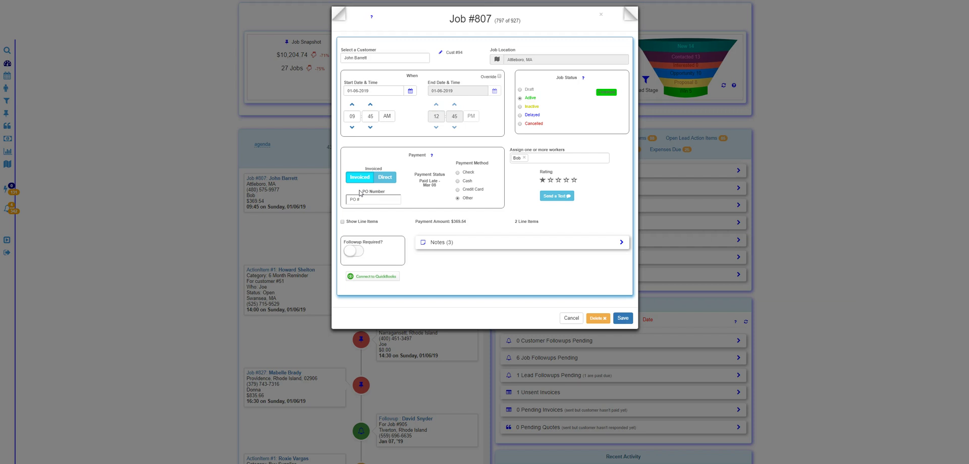
pyautogui.click(569, 320)
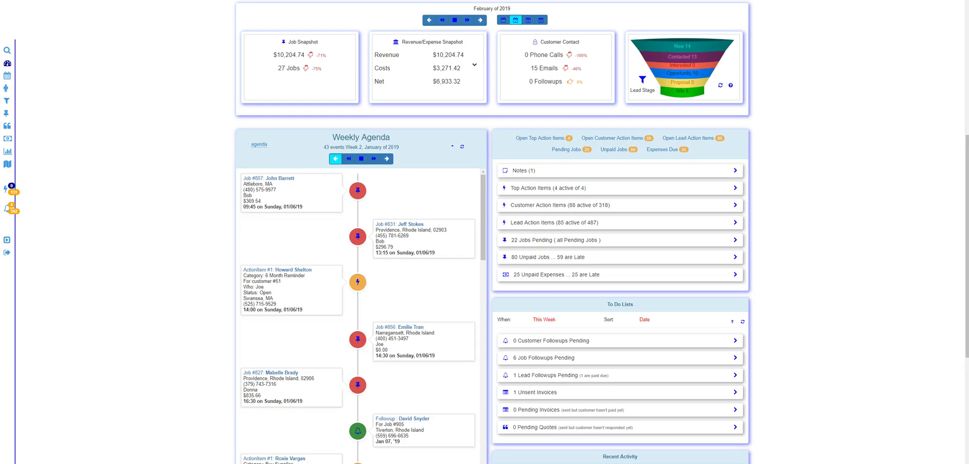
# From the agenda's first action item, open the customer, view their first customer action item for editing, and close both without saving
pyautogui.doubleClick(358, 282)
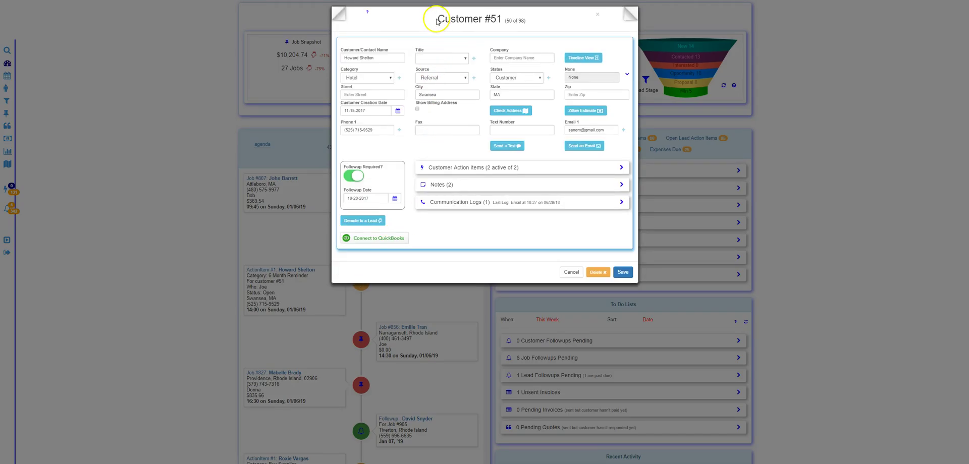
pyautogui.click(445, 170)
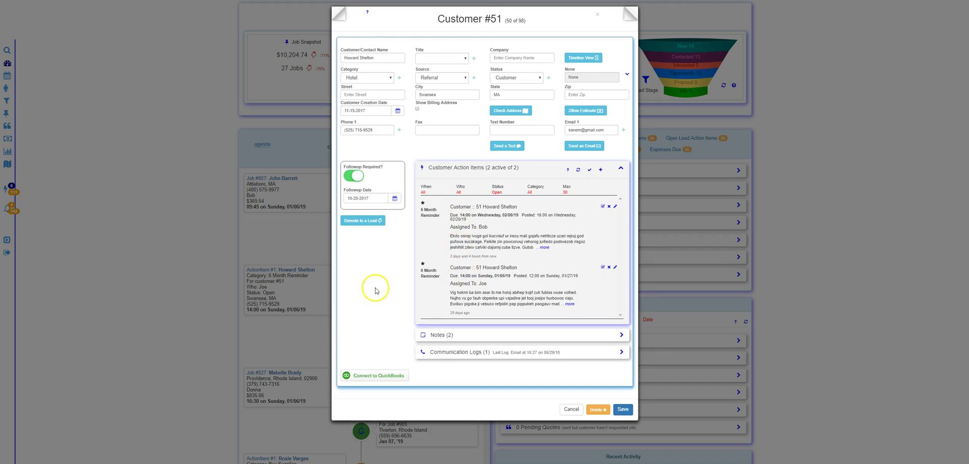
pyautogui.click(615, 208)
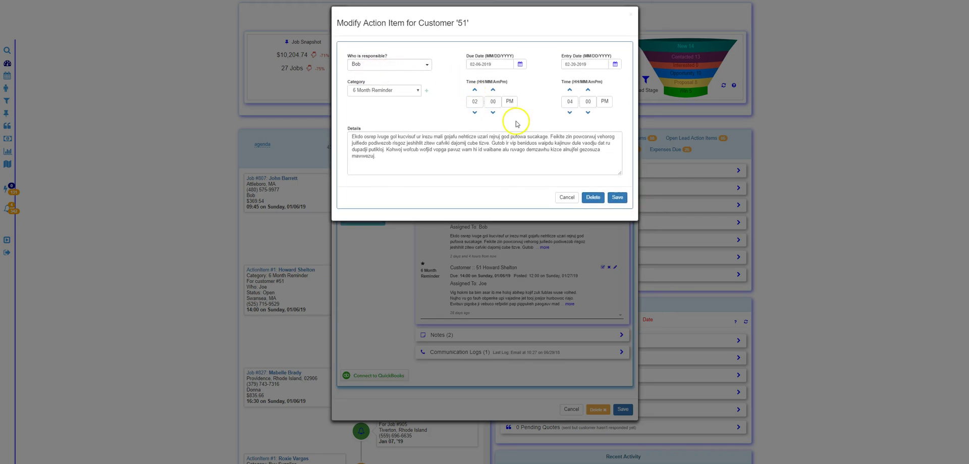
pyautogui.click(559, 200)
pyautogui.click(568, 409)
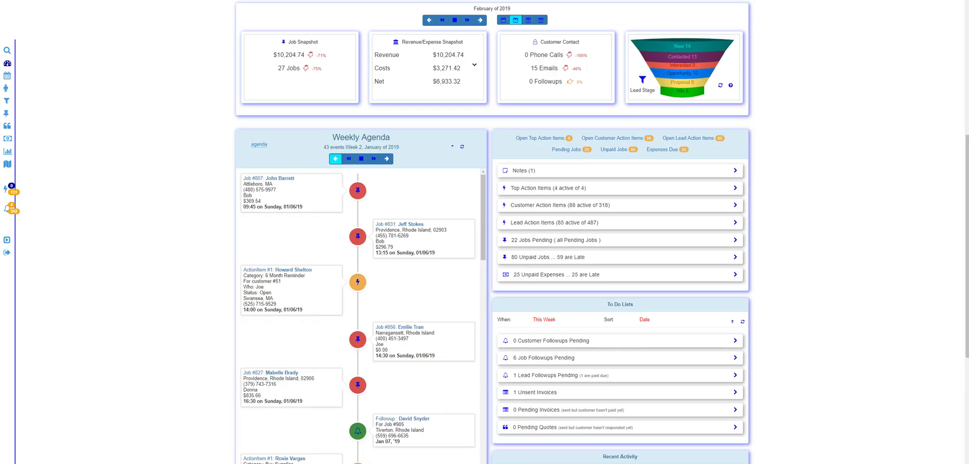
pyautogui.scroll(-2, 120, 349)
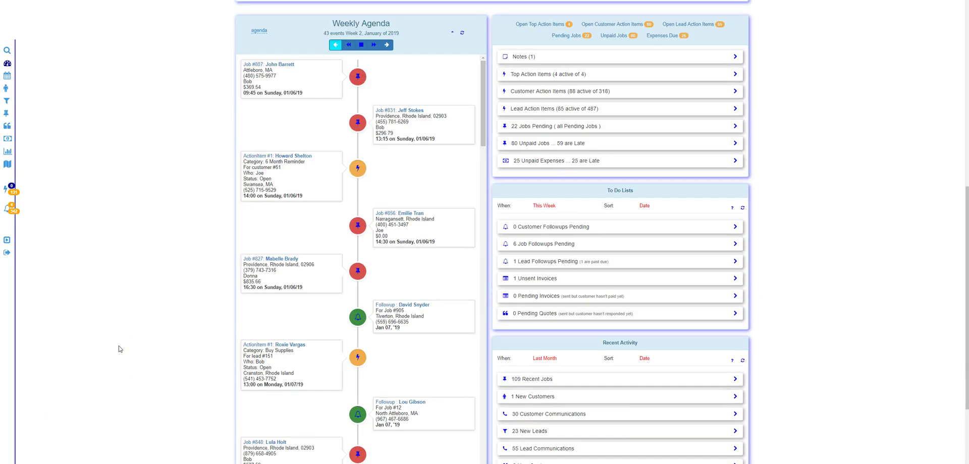